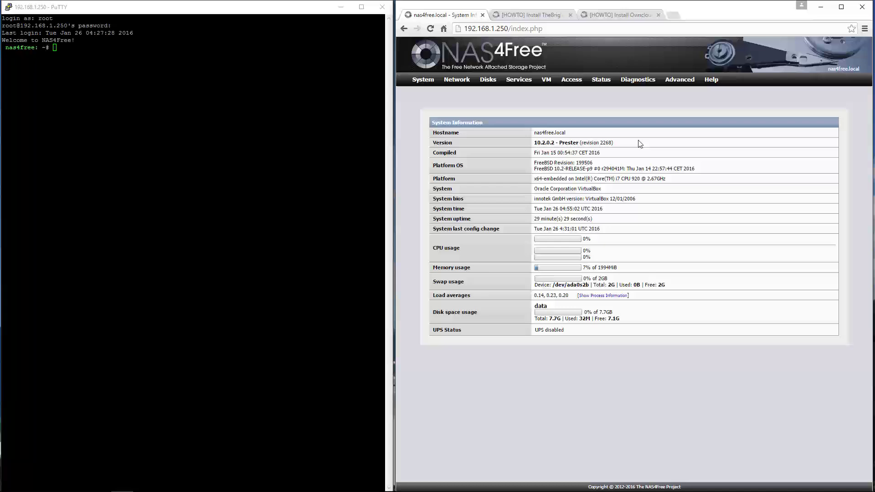
Review the System Information page showing NAS4Free version 10.2.0.2
mouse_move(519, 80)
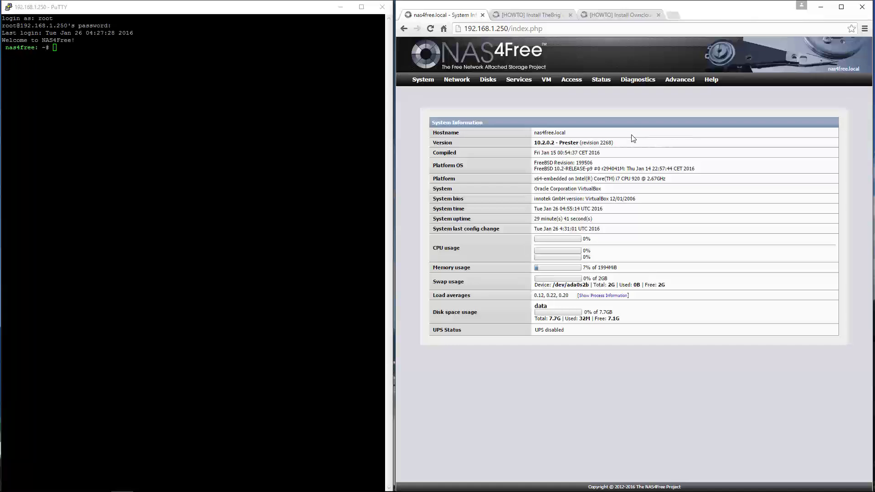
Find the forum post with the updated TheBrig fetch command, then return to PuTTY
key(ctrl+Tab)
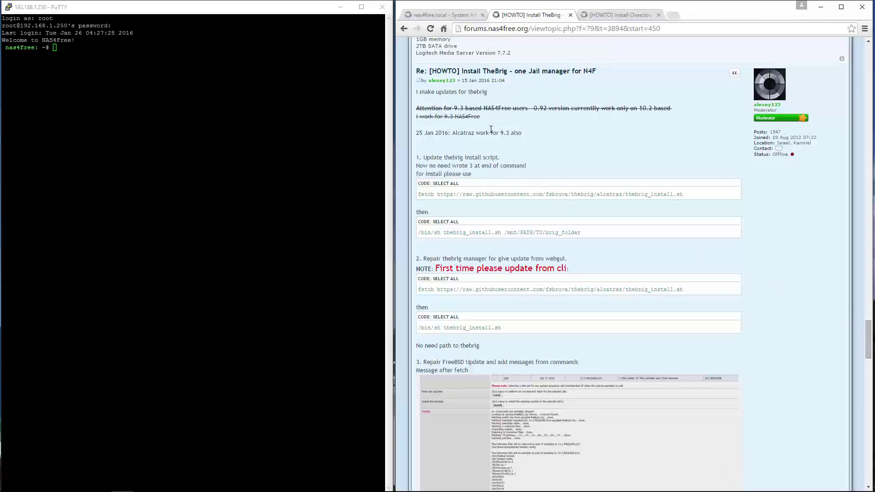
key(alt+Tab)
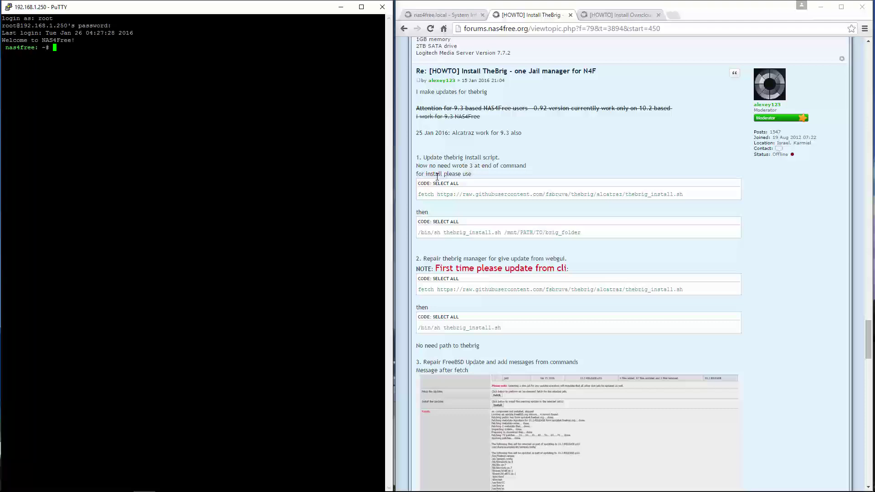
Copy the forum's fetch command and run it in PuTTY to download thebrig_install.sh
drag(418, 194, 673, 206)
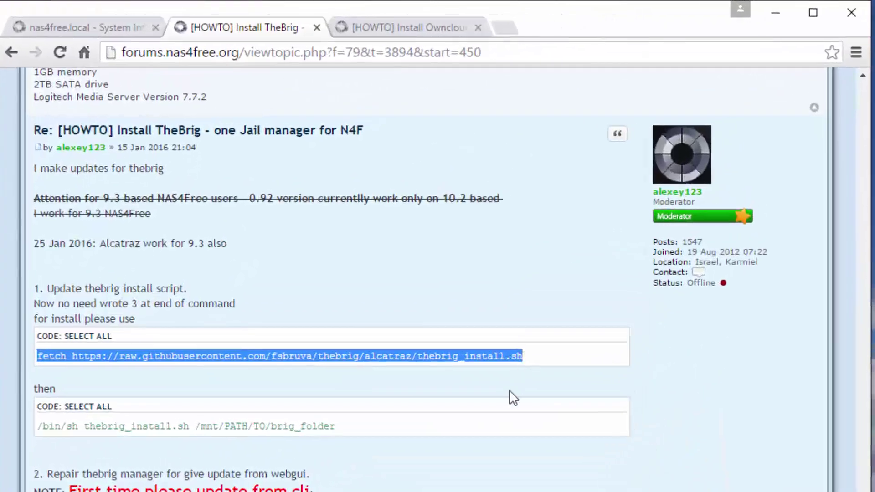
key(ctrl+c)
key(alt+Tab)
key(shift+Insert)
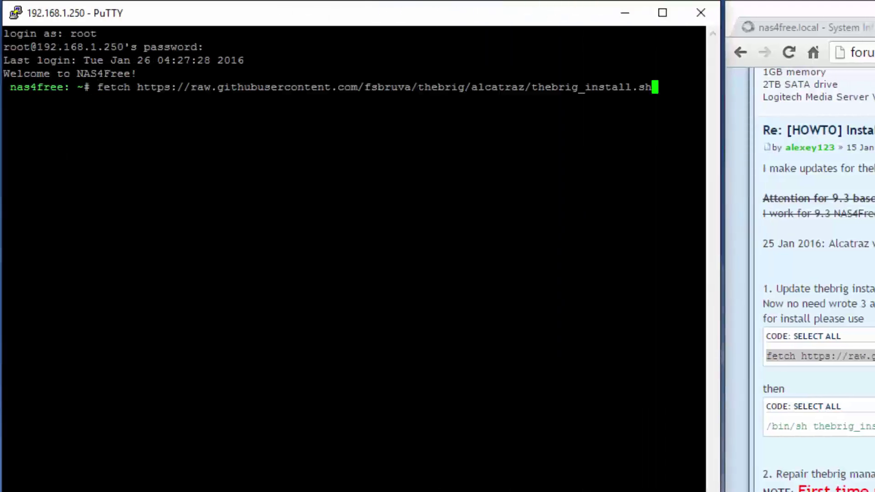
key(Return)
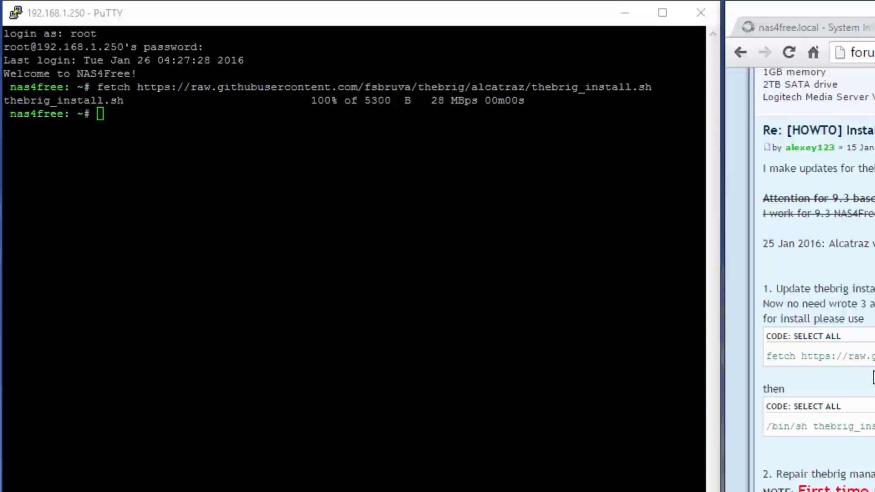
Make thebrig_install.sh executable with chmod +x and confirm -rwxr-xr-x with ls -l
text(chmod +x)
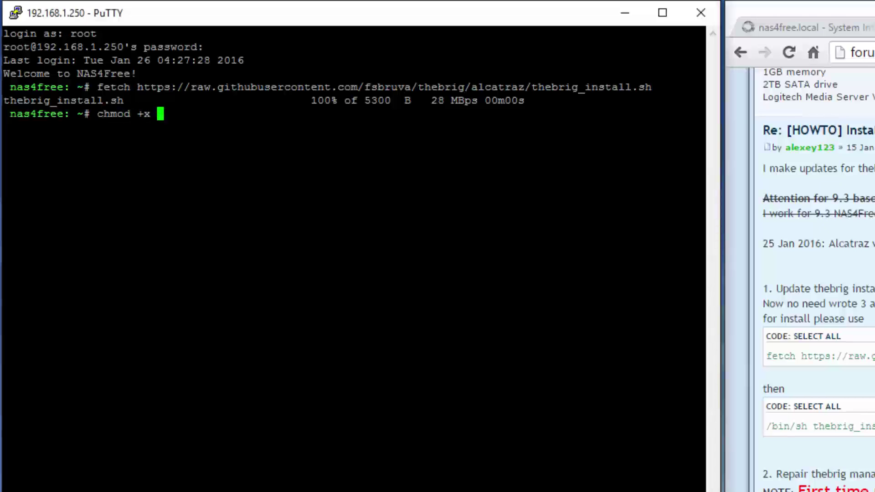
text( thebrig_install.sh)
key(Return)
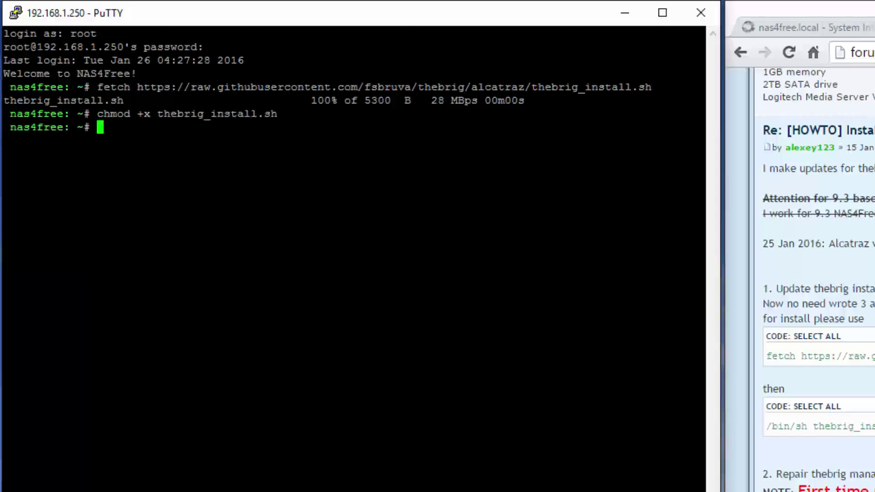
text(ls -l)
key(Return)
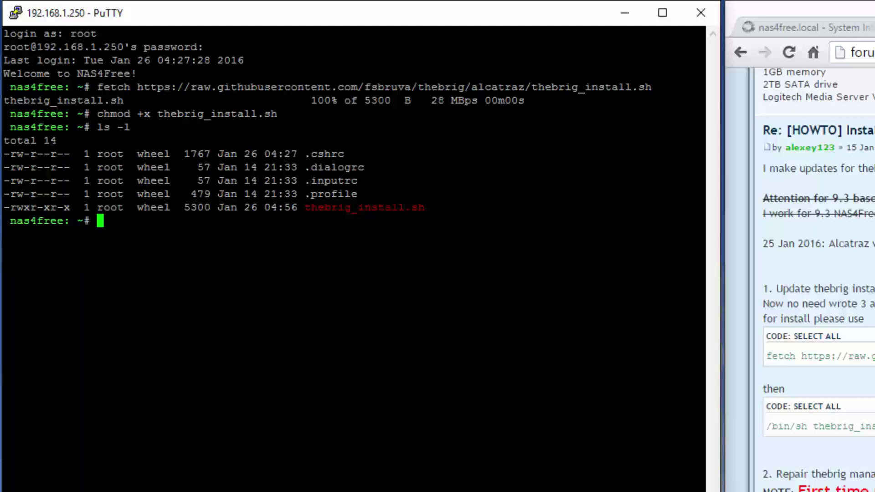
click(834, 391)
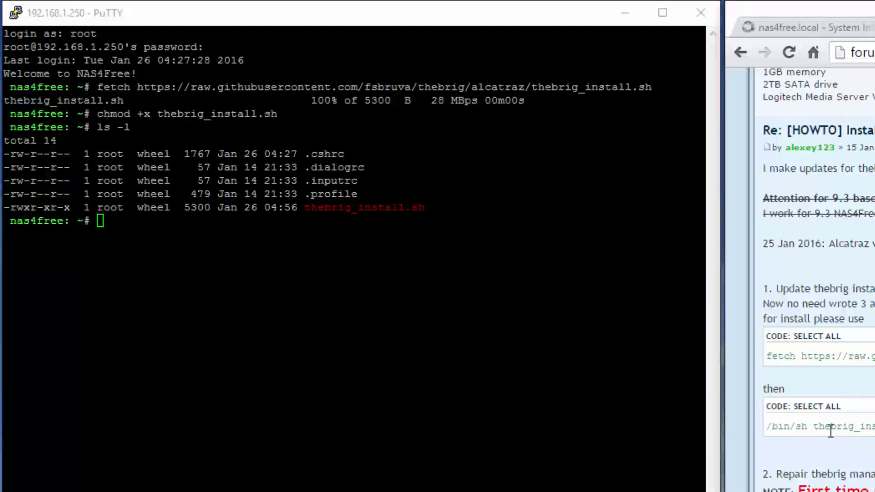
Run /bin/sh thebrig_install.sh /mnt/data/brig to install TheBrig
key(alt+Tab)
text(/)
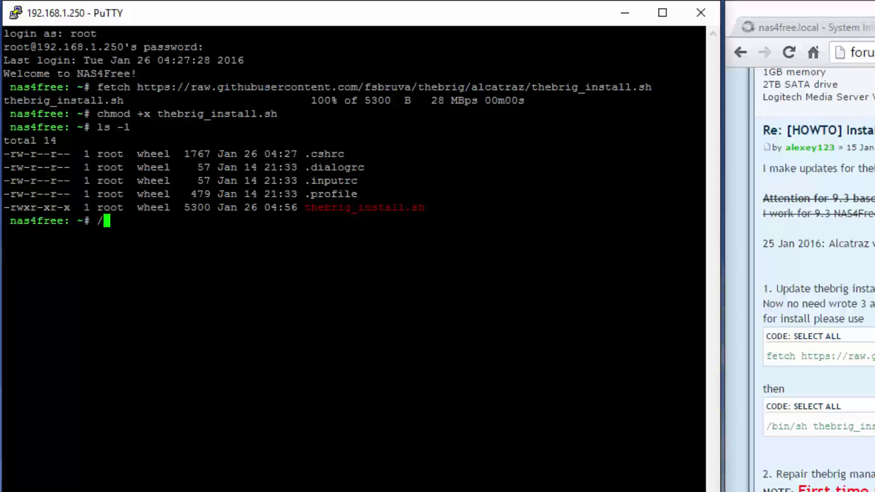
text(bin/sh the)
key(Tab)
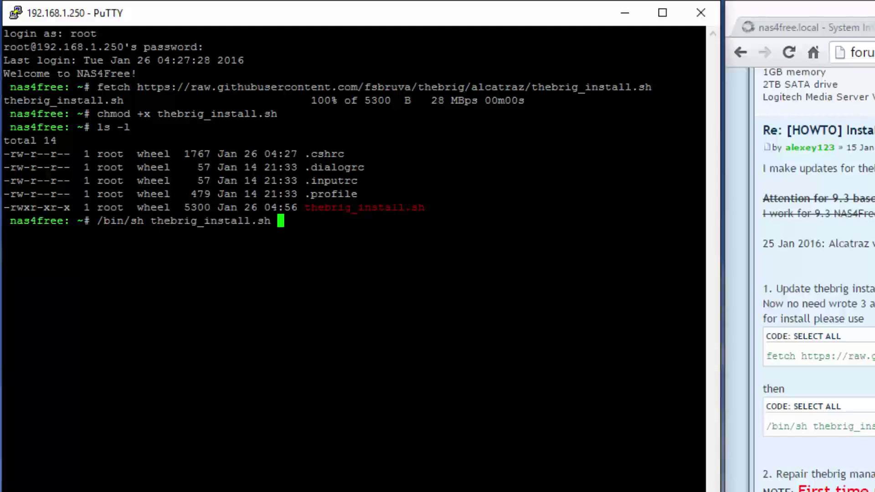
text(/mnt/da)
key(Tab)
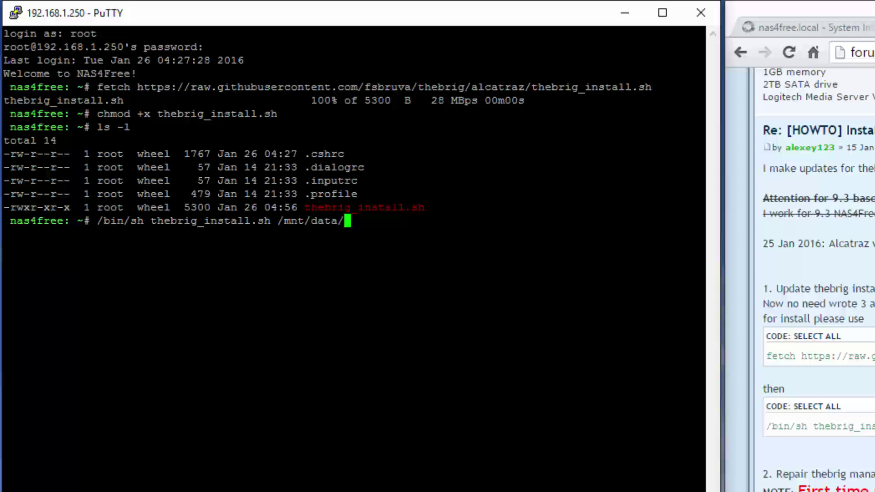
text(brig)
key(Return)
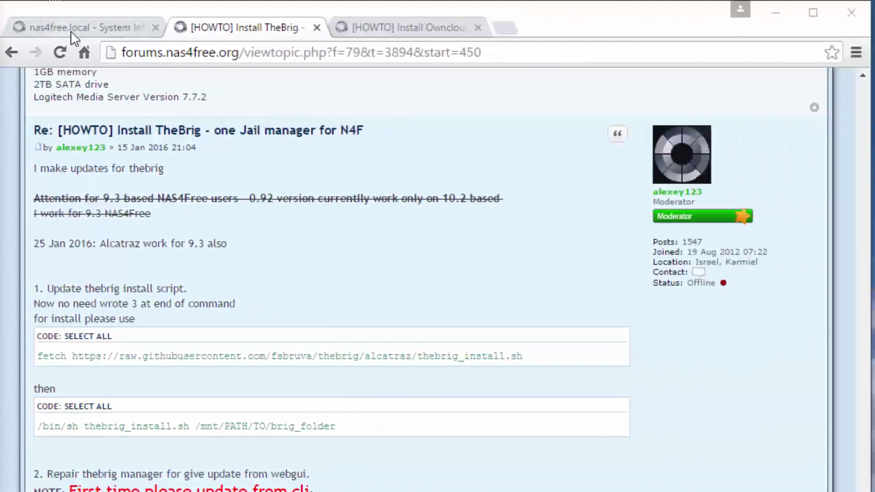
Reload the admin page, open TheBrig and save Rudimentary Config with folder /mnt/data/brig/
click(802, 26)
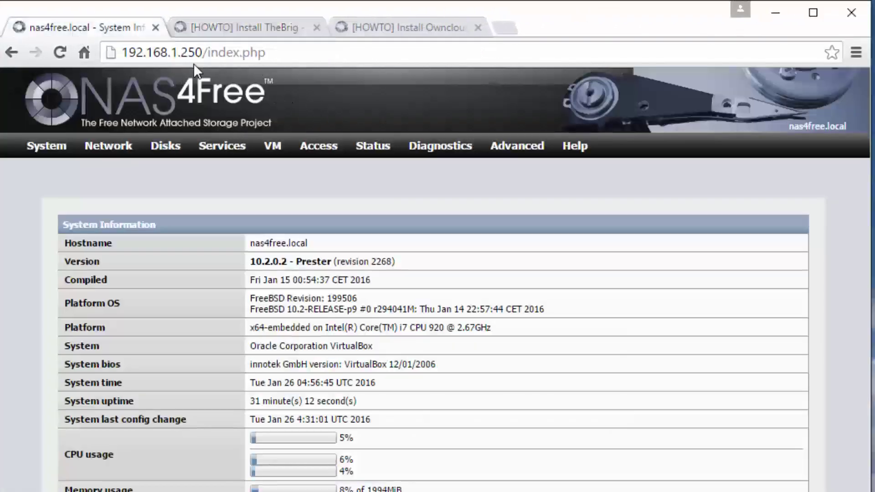
click(63, 52)
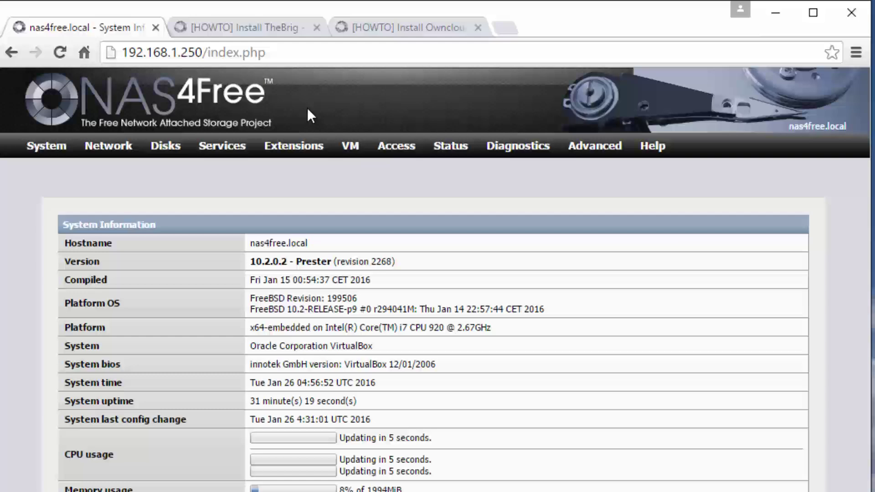
mouse_move(296, 148)
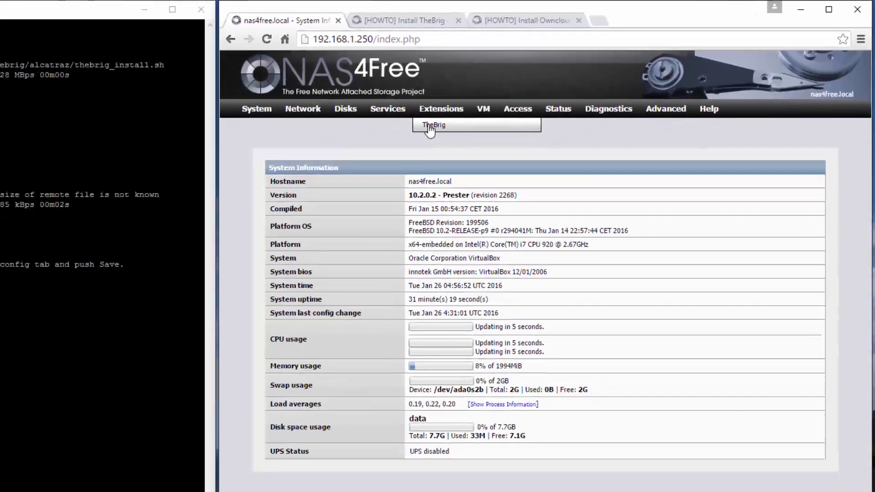
click(353, 147)
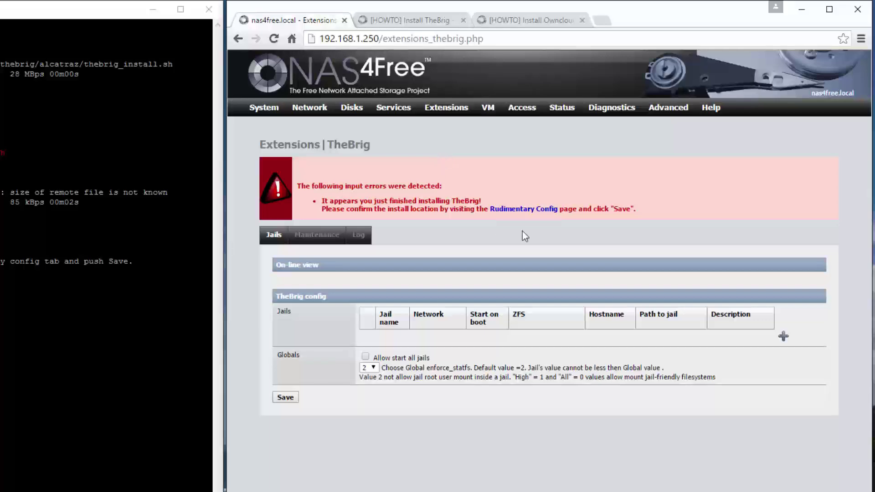
click(536, 214)
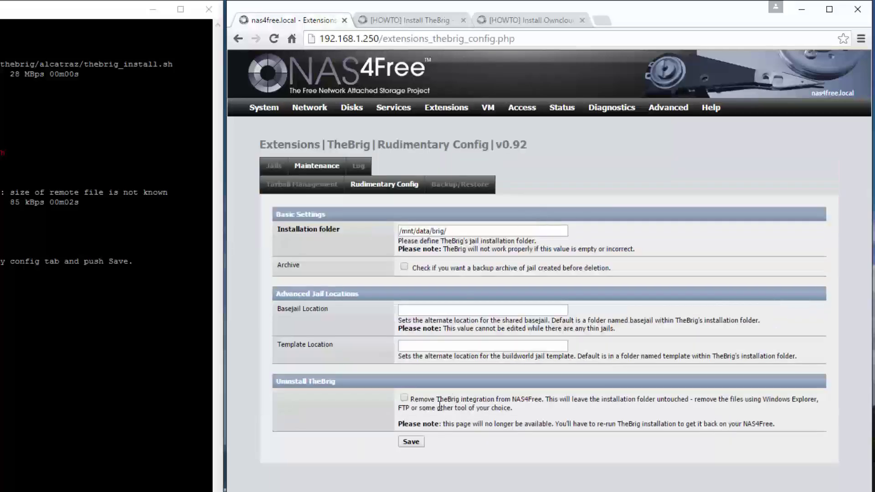
click(415, 445)
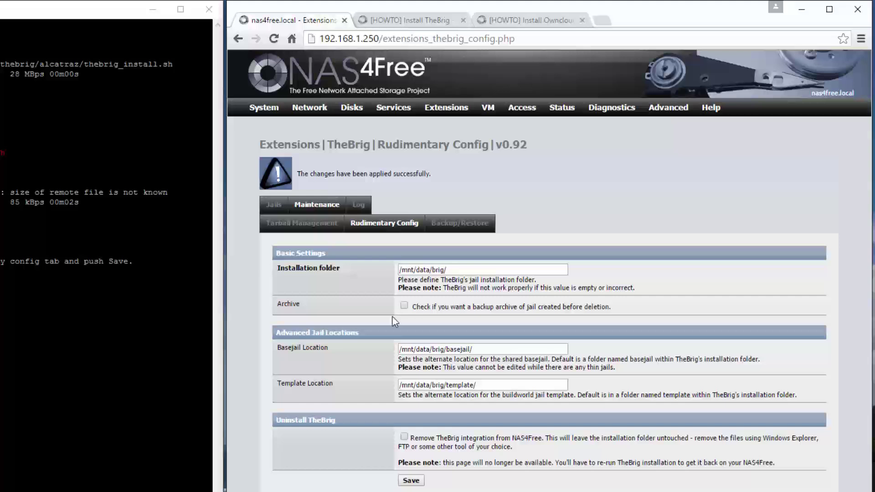
click(313, 233)
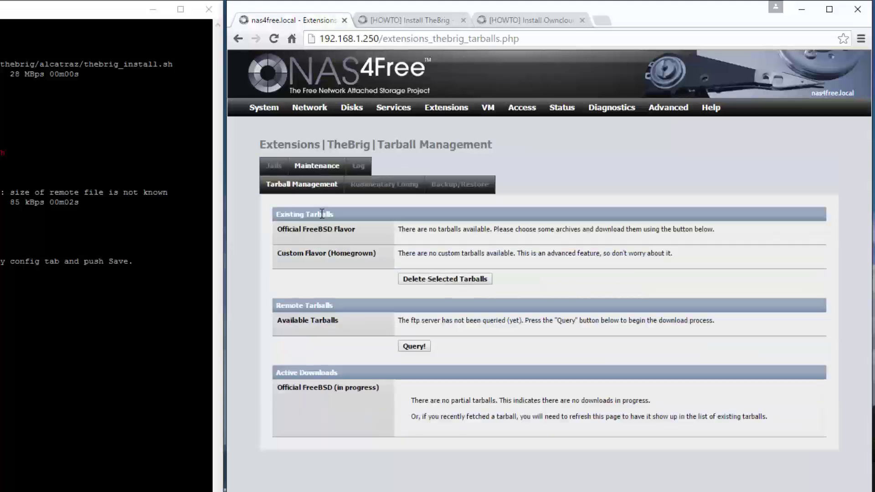
Query available tarballs and fetch 10.2-RELEASE base.txz and lib32.txz in the background
click(423, 348)
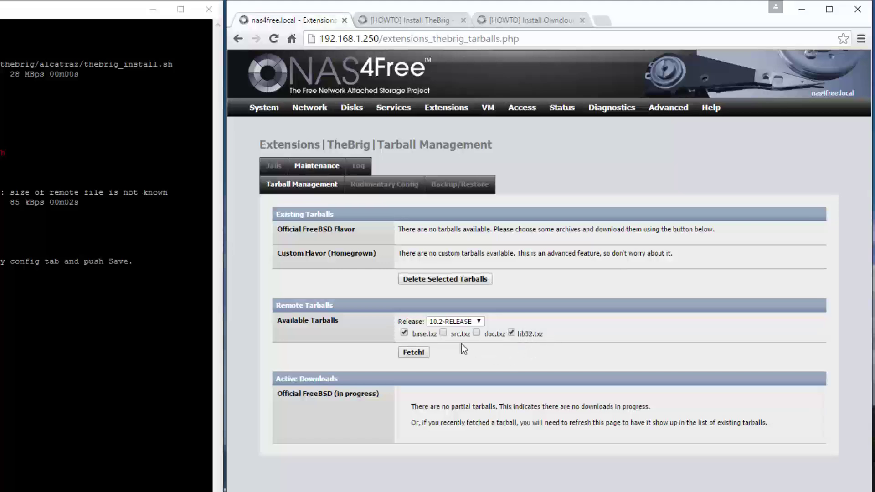
click(419, 355)
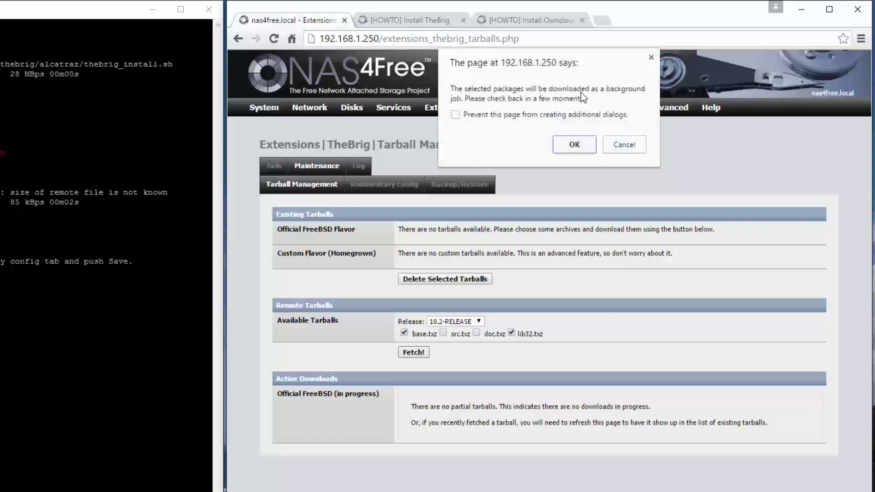
click(575, 144)
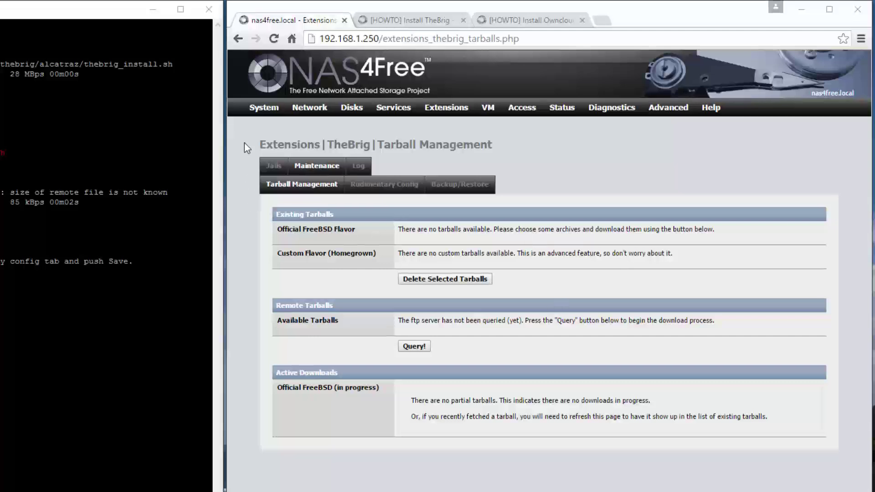
Add a new jail and rename it from jail1 to cloud
click(274, 167)
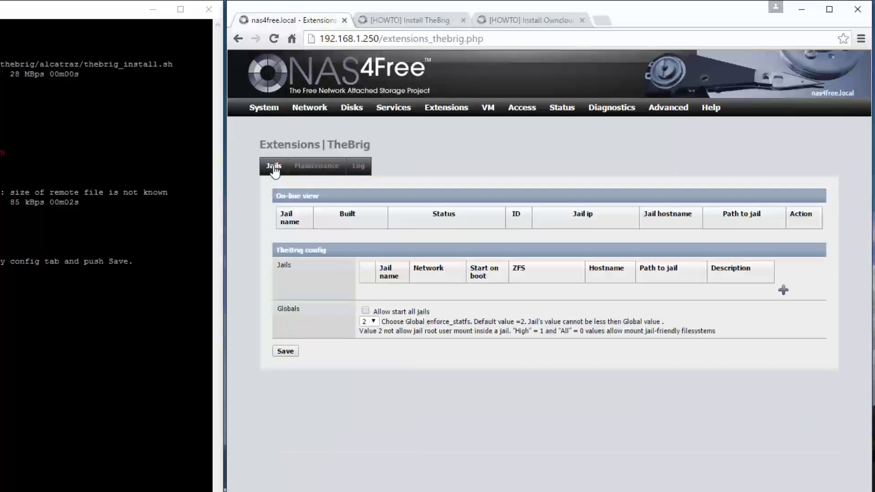
click(783, 292)
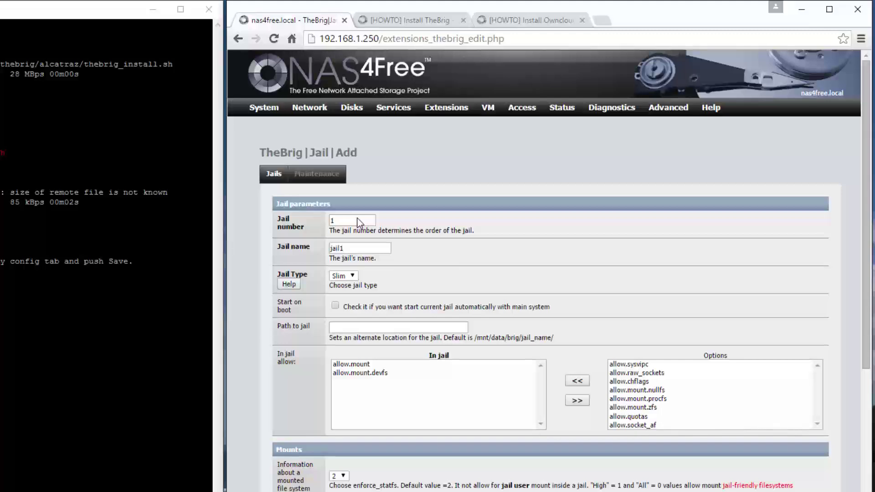
click(361, 252)
key(BackSpace)
key(BackSpace)
key(BackSpace)
key(BackSpace)
key(BackSpace)
text(cloud)
Set the jail type to Full and enable Start on boot and mount devfs
click(345, 276)
click(349, 293)
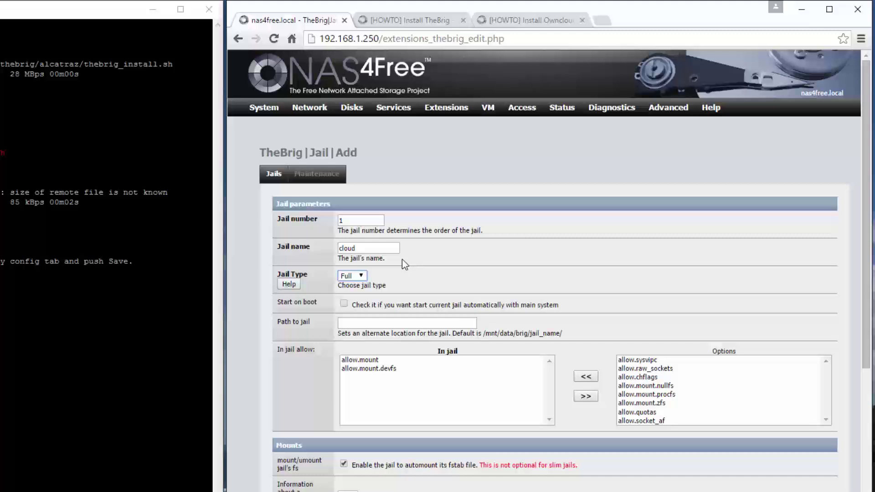
click(344, 304)
scroll(414, 295, down, 3)
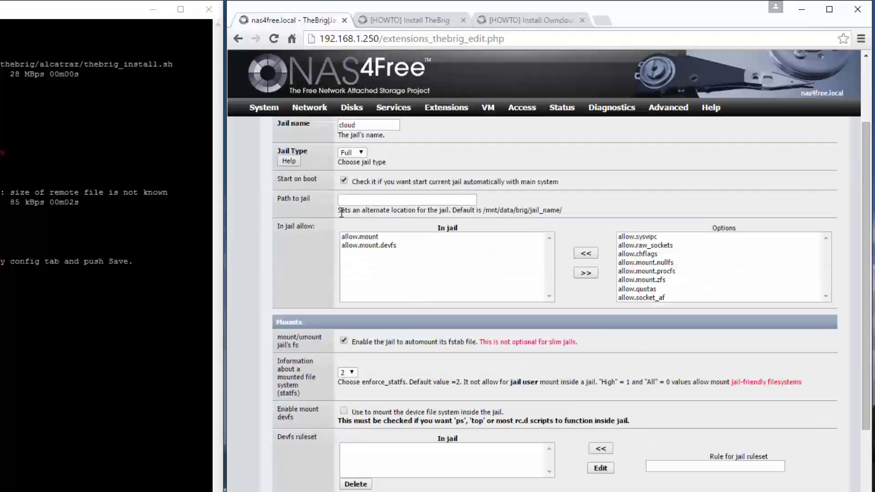
scroll(485, 335, down, 1)
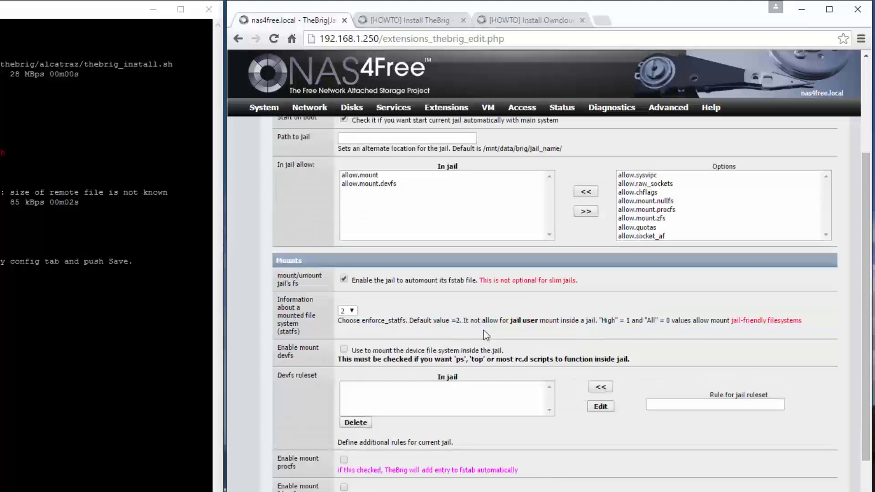
click(344, 350)
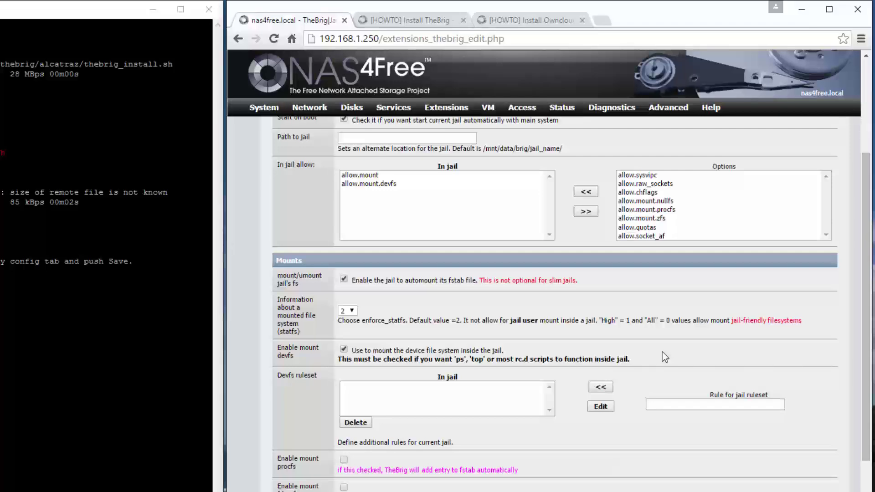
scroll(662, 352, down, 4)
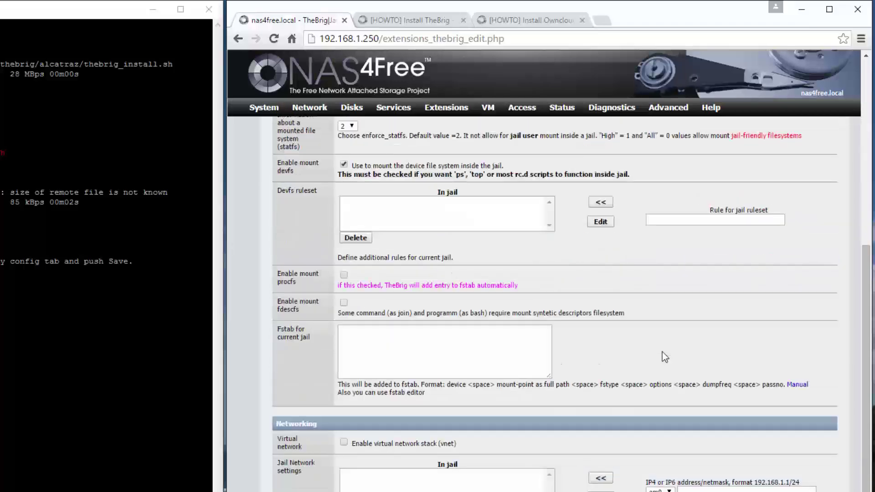
scroll(663, 352, down, 4)
Assign the cloud jail the IP address 192.168.1.111/24
click(703, 306)
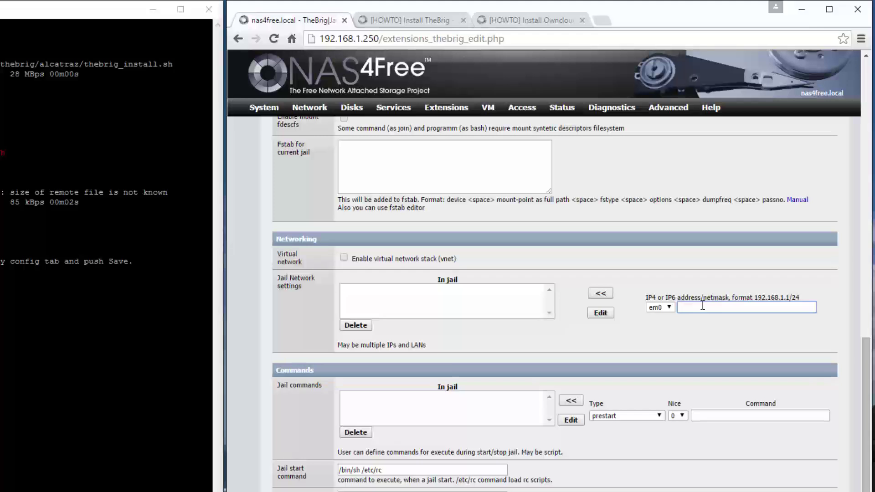
text(192.168.1.111/24)
click(604, 294)
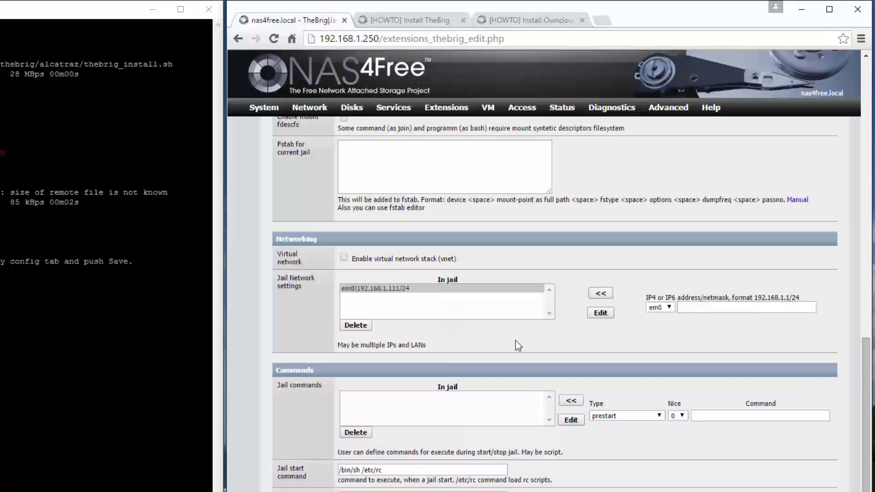
Select the base and lib32 archives and add the cloud jail, confirming the build
scroll(515, 341, down, 1)
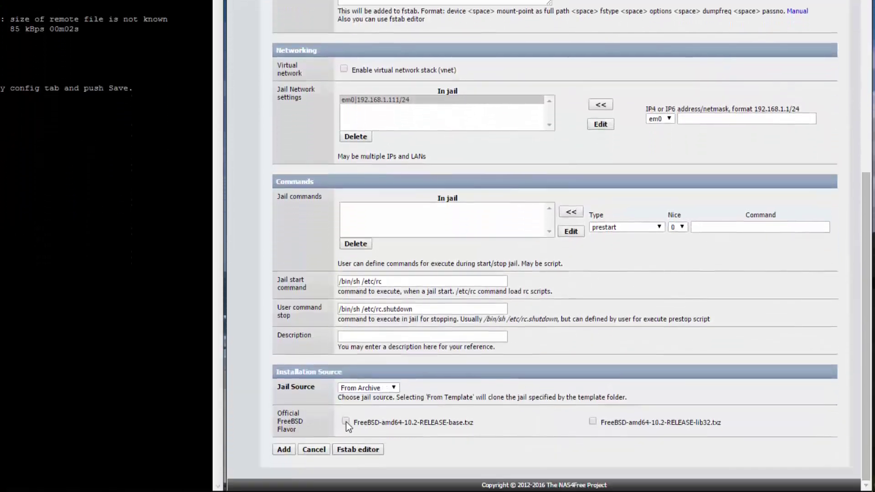
click(345, 422)
click(593, 422)
click(284, 450)
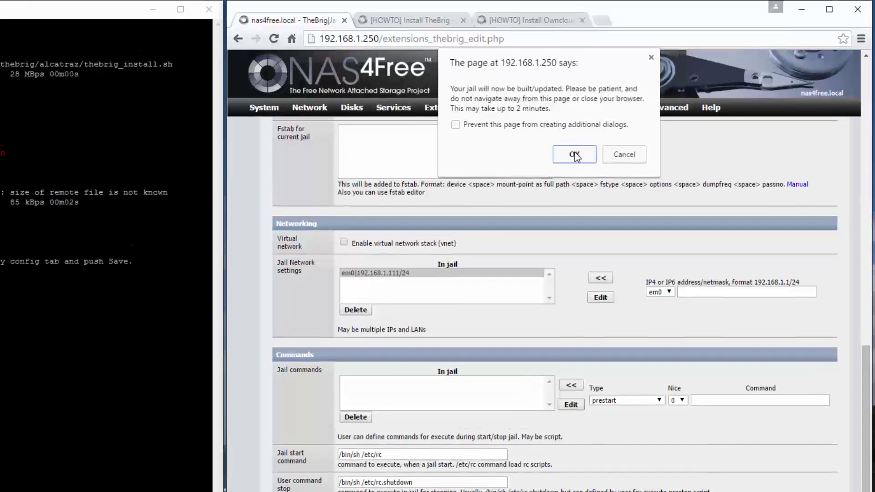
click(575, 155)
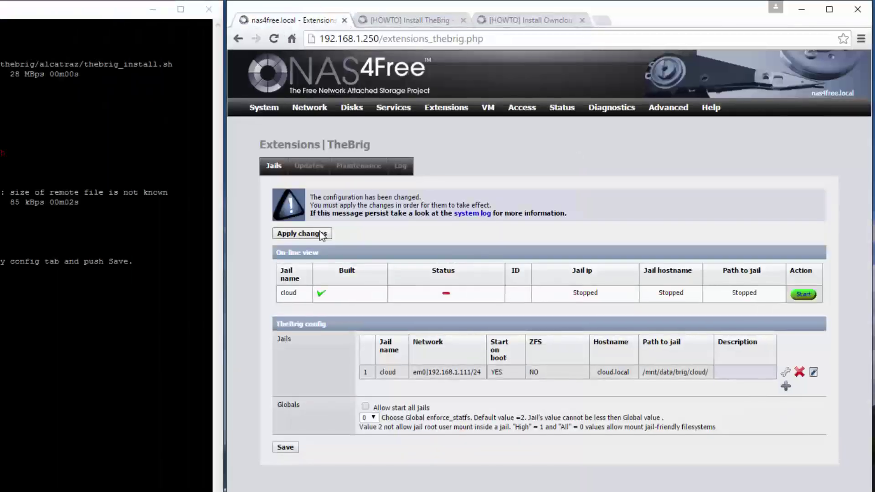
Apply the pending jail configuration changes and start the cloud jail
click(322, 235)
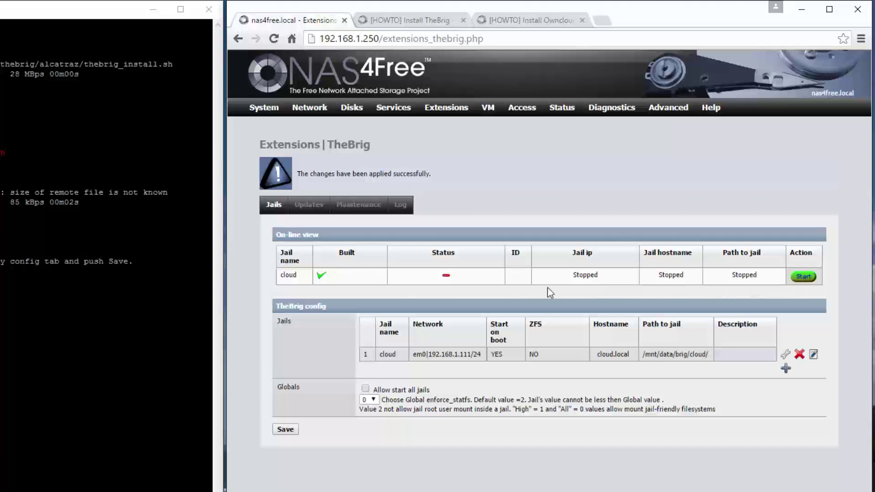
click(804, 277)
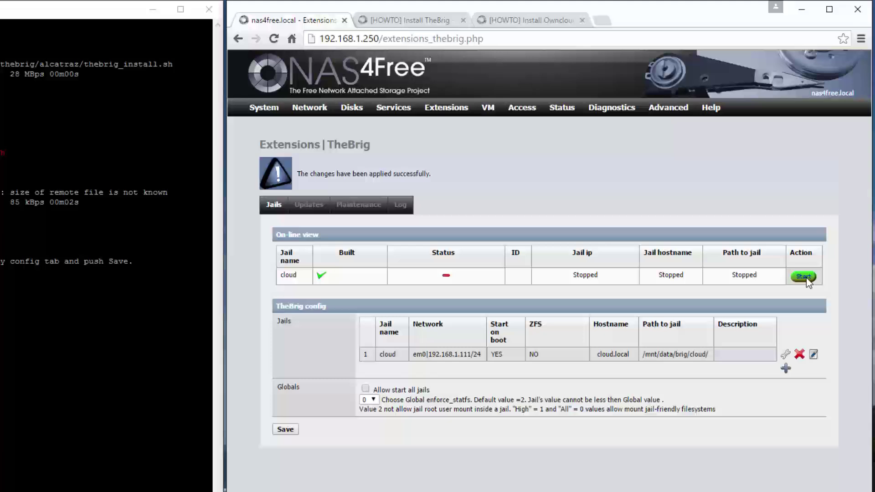